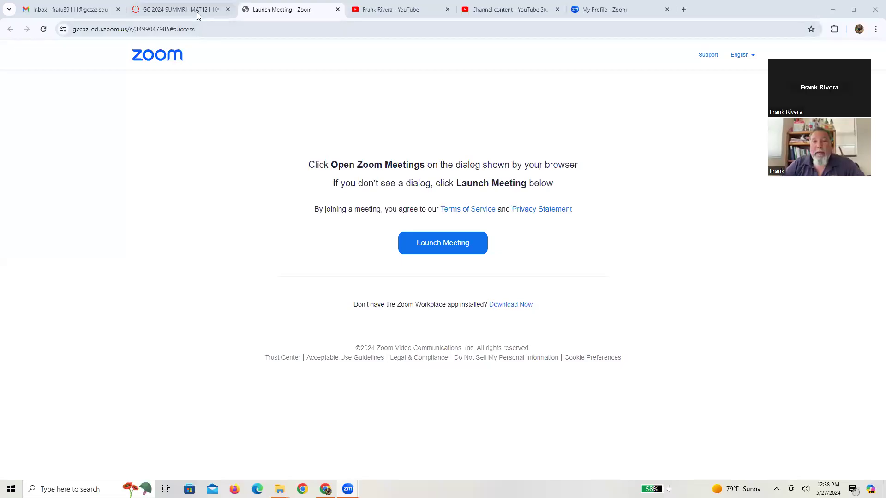
Switch from the Zoom launch page to the GC 2024 SUMMR1-MAT121 Canvas syllabus tab.
click(197, 11)
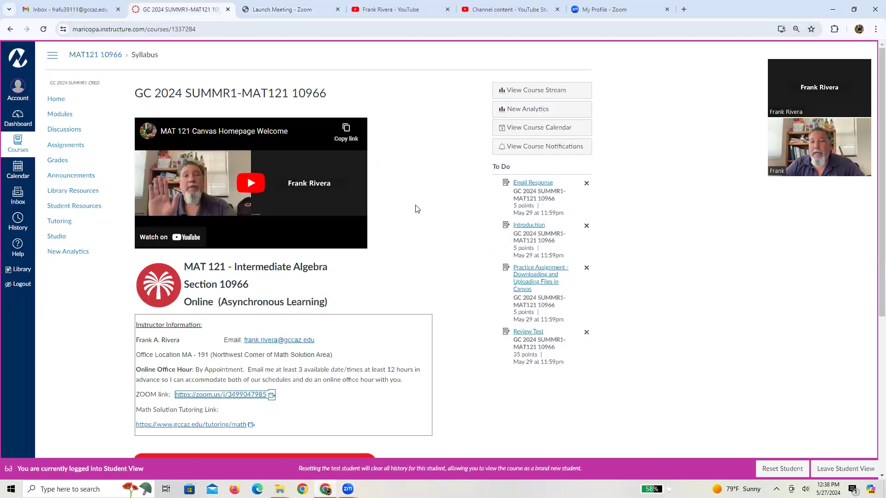
Go through Modules to the Practice Assignment - Downloading and Uploading Files in Canvas item.
click(54, 119)
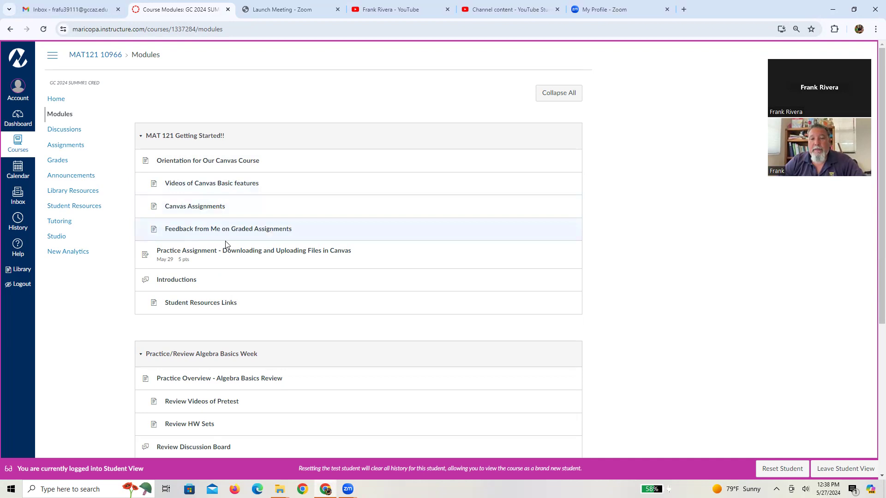
click(255, 254)
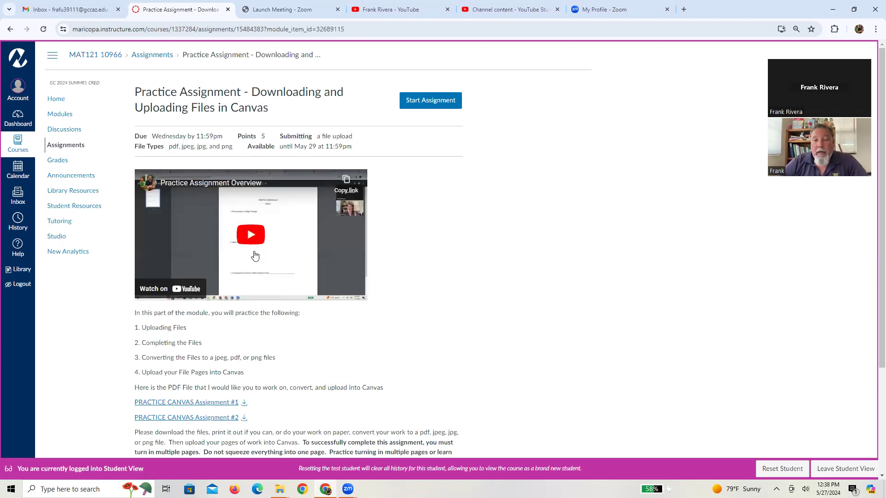
Highlight assignment steps 2–4, then download PRACTICE CANVAS Assignment #1 (QUIZ1-3.pdf).
scroll(255, 256, down, 2)
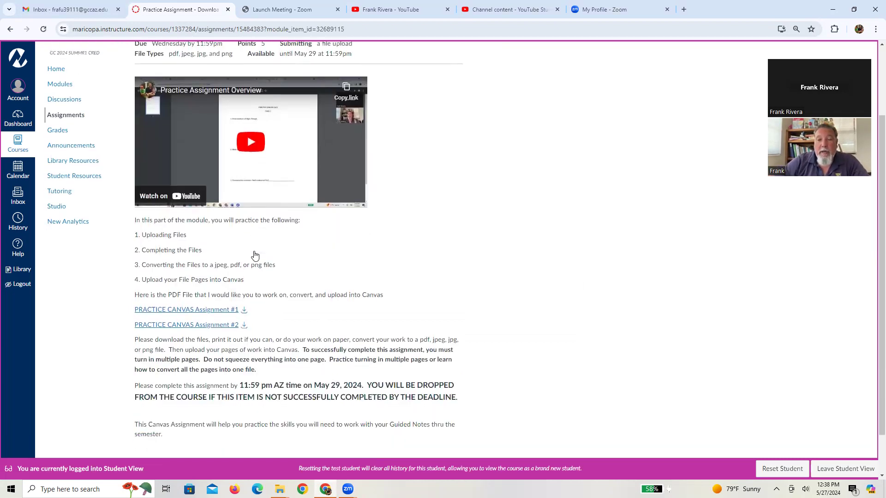
drag(143, 233, 206, 257)
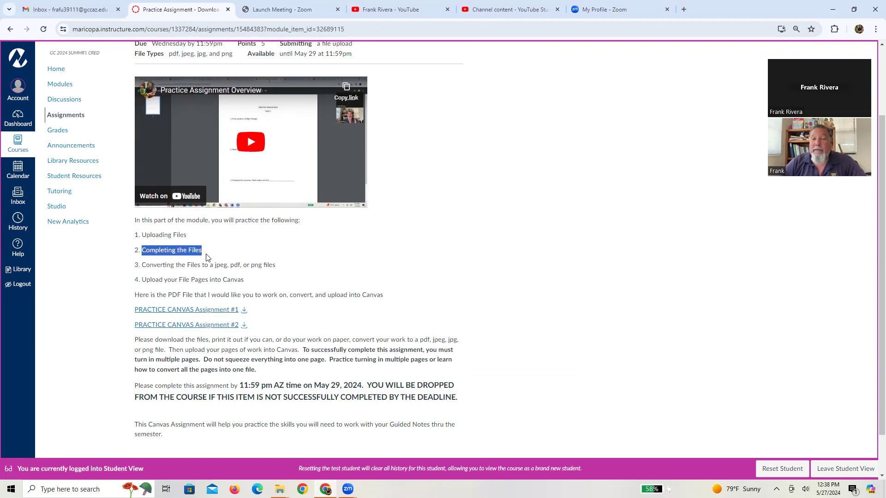
drag(143, 265, 275, 273)
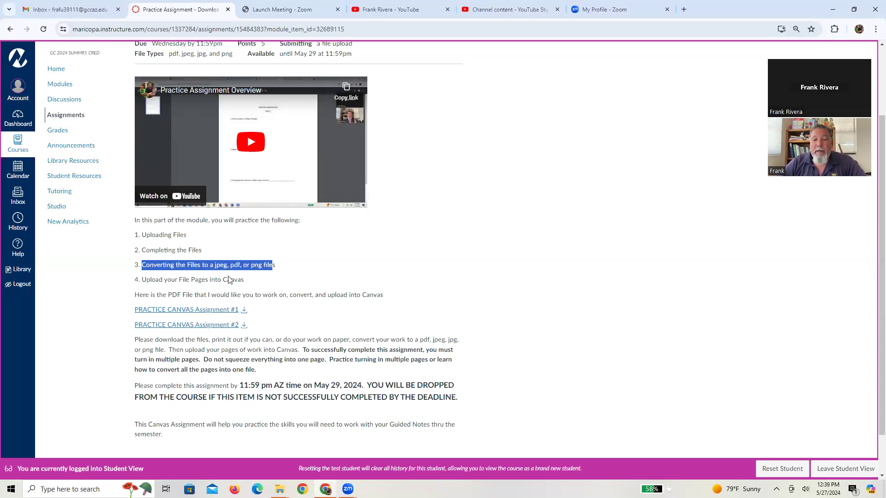
drag(144, 280, 249, 285)
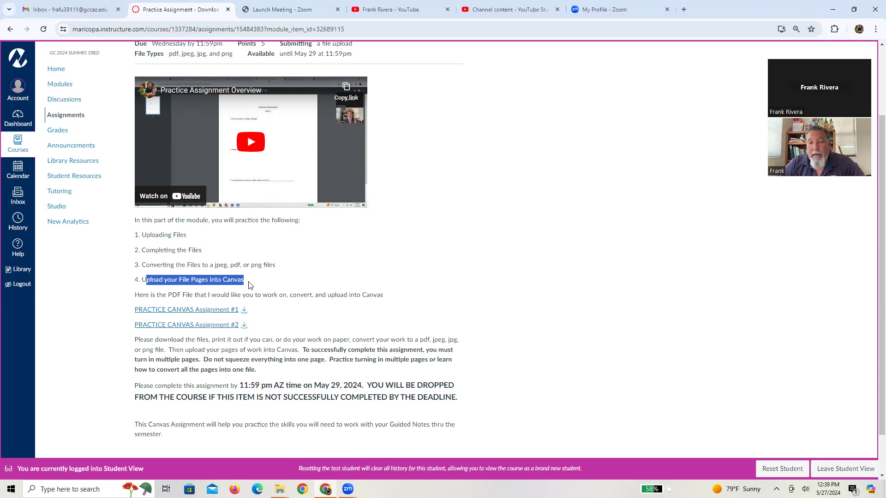
scroll(249, 285, down, 1)
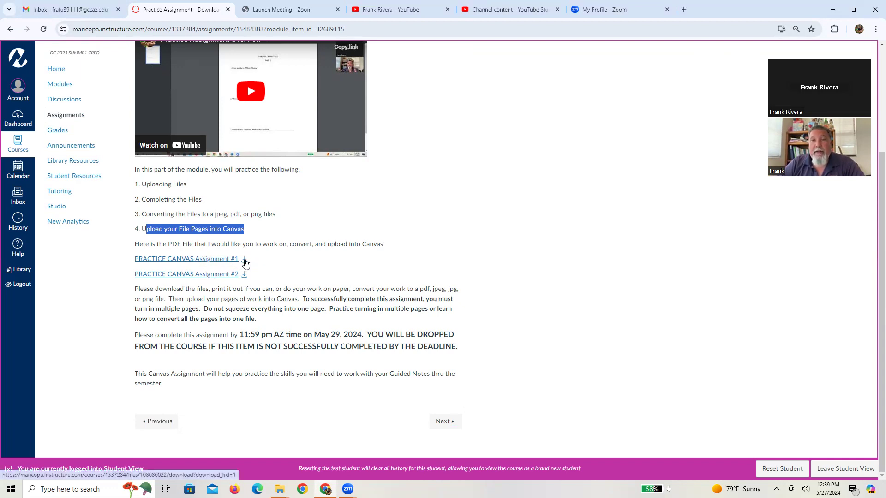
click(243, 261)
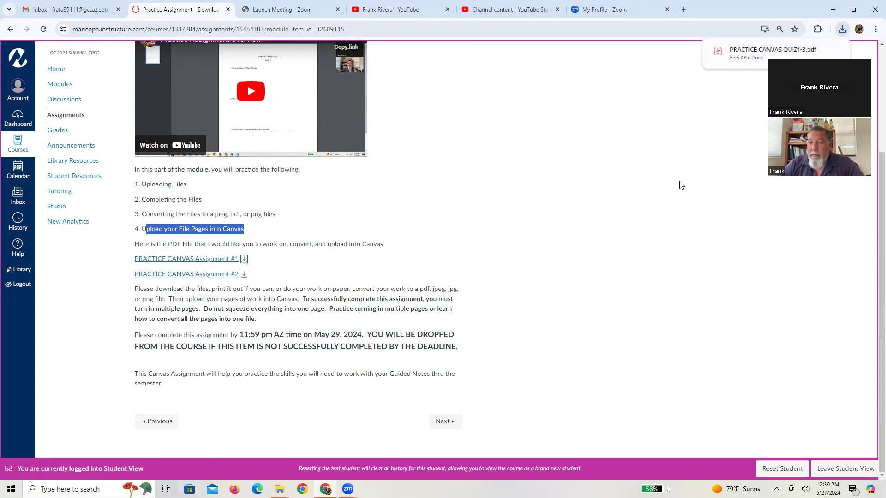
Open QUIZ1-3.pdf, then download Assignment #2 and open QUIZ2-3.pdf in another tab.
mouse_move(735, 54)
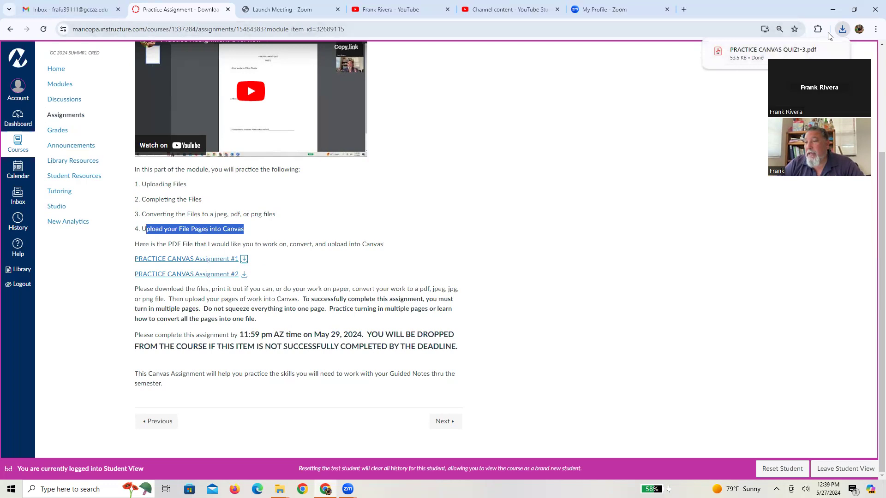
click(752, 54)
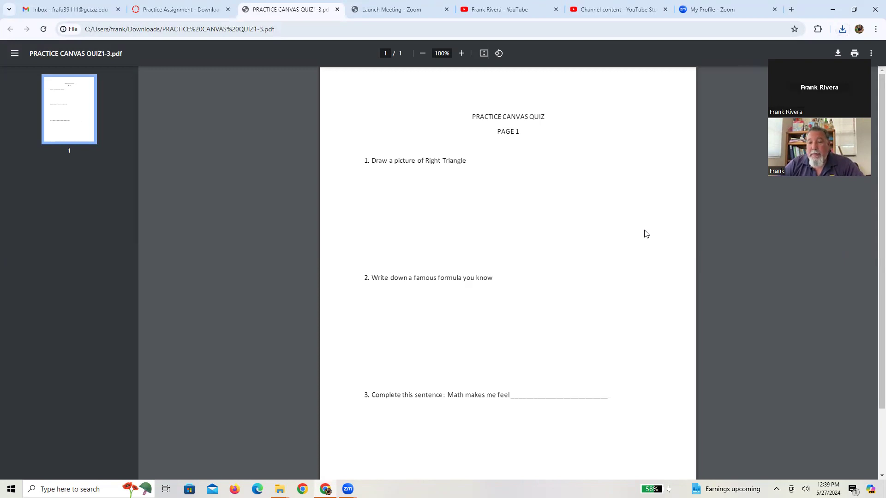
click(180, 9)
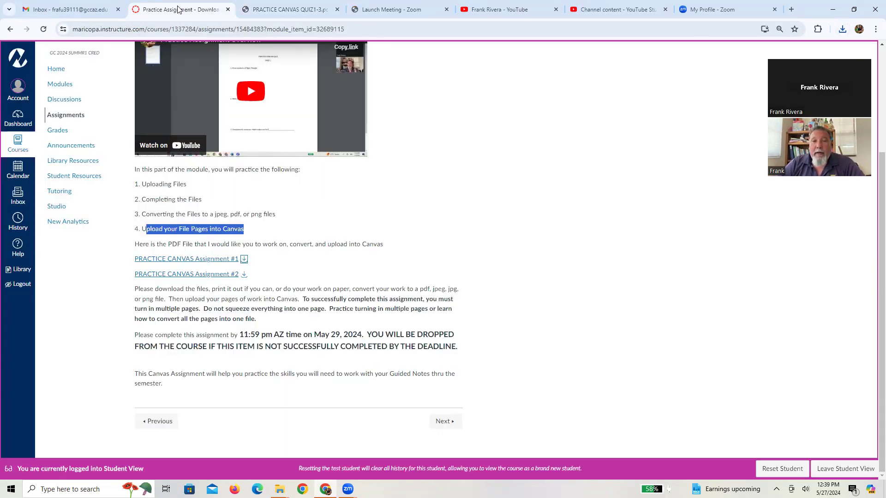
click(244, 275)
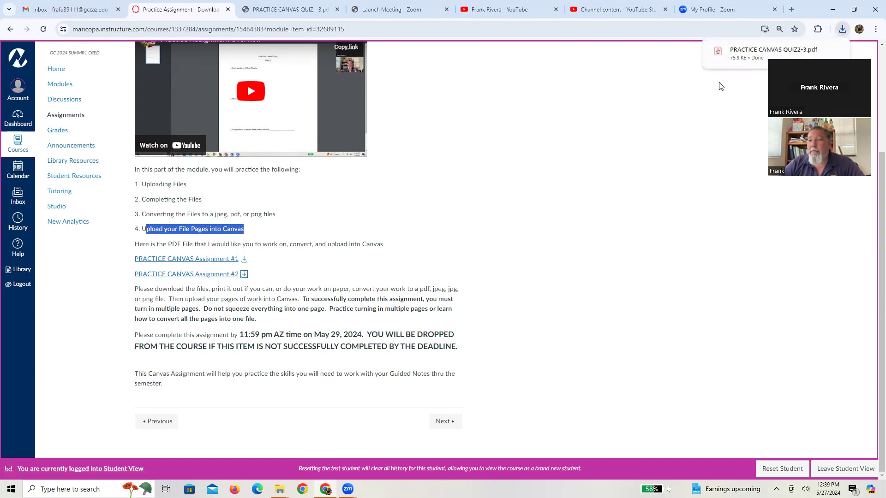
click(745, 51)
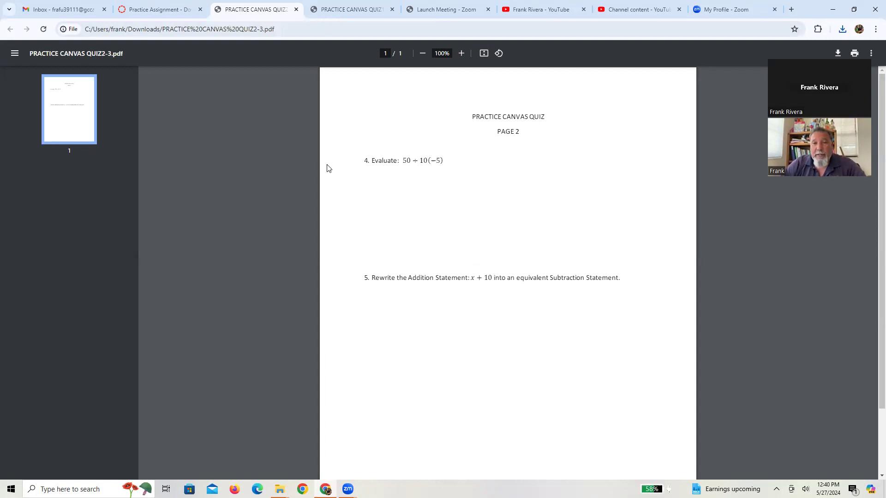
Highlight assignment steps 1 and 2, then view QUIZ2-3.pdf and page 1 of QUIZ1-3.pdf.
click(170, 14)
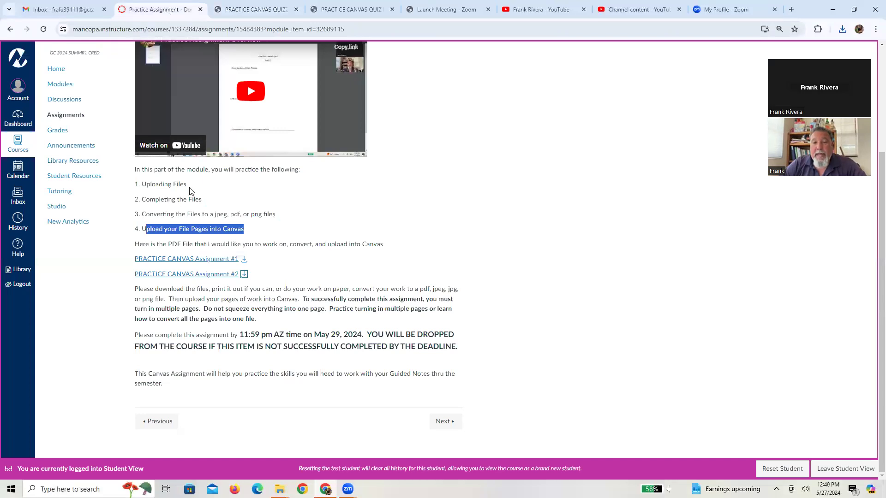
drag(187, 185, 146, 185)
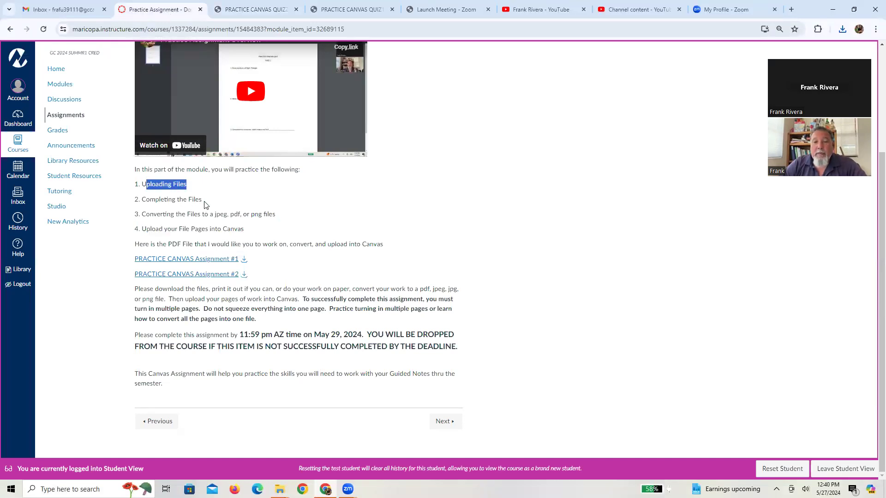
drag(202, 199, 143, 200)
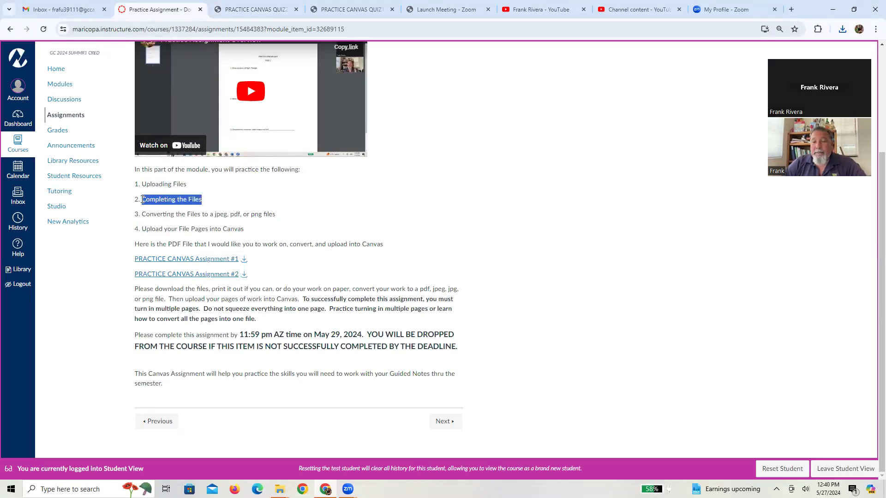
click(281, 16)
click(338, 9)
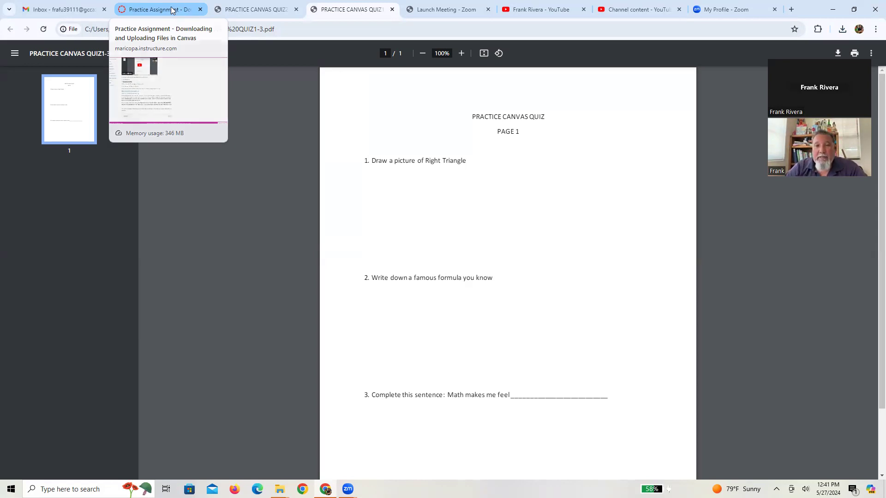
On the Practice Assignment page, highlight step 3 about converting files to jpeg, pdf or png.
click(174, 12)
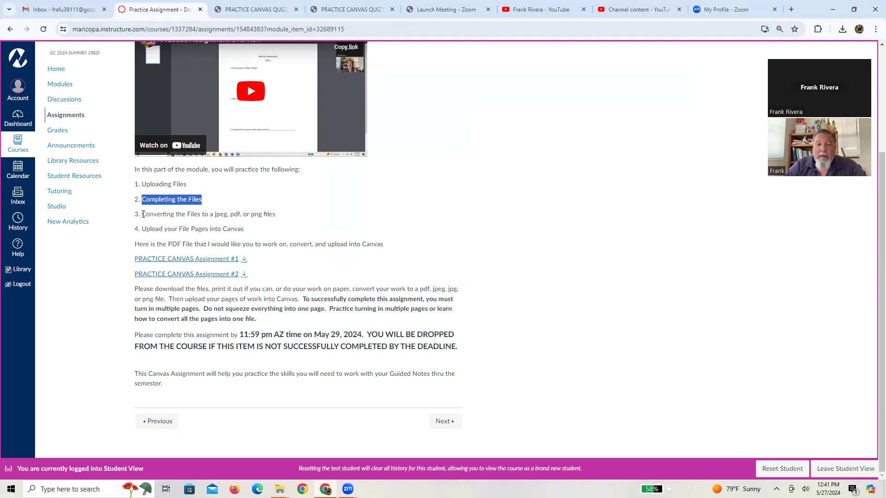
drag(143, 214, 278, 219)
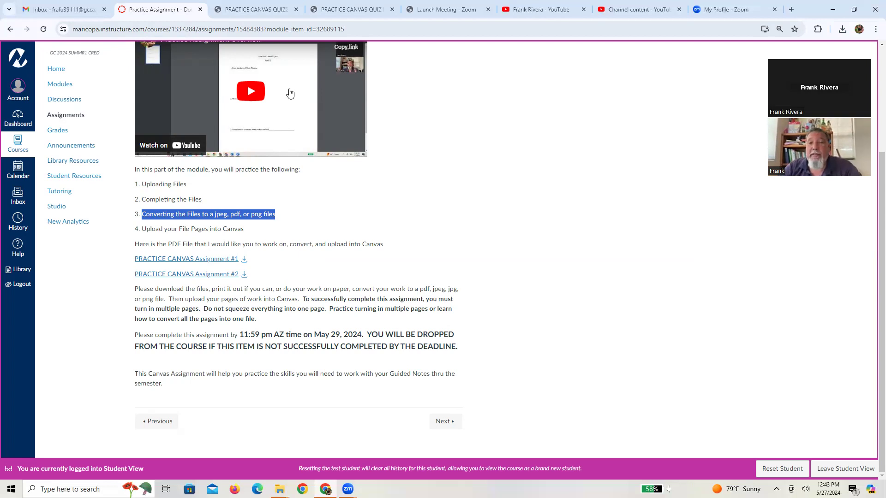
click(258, 9)
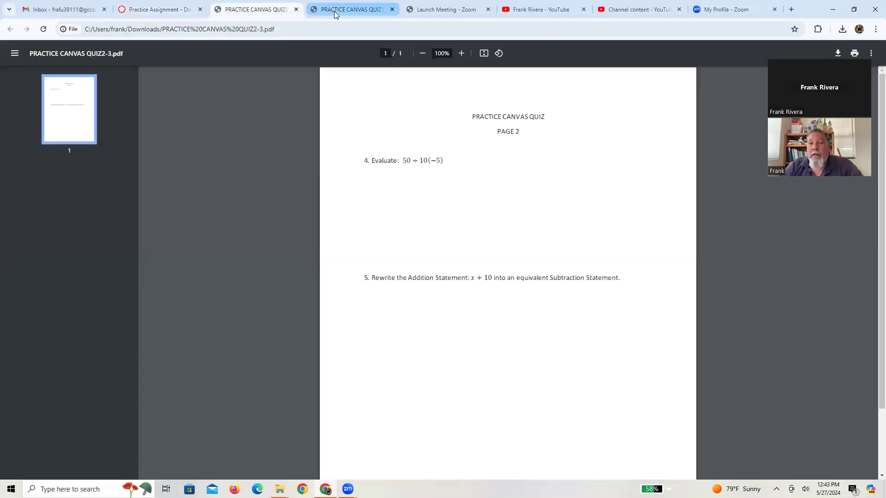
click(351, 9)
click(270, 11)
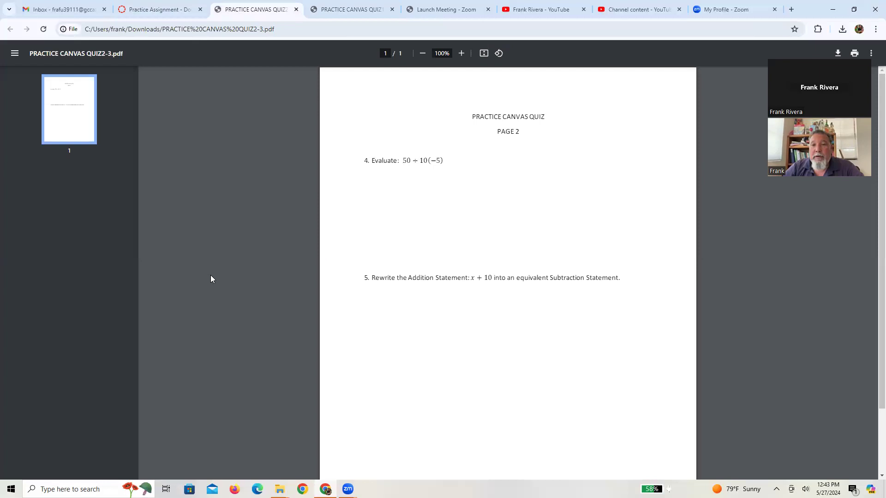
click(174, 11)
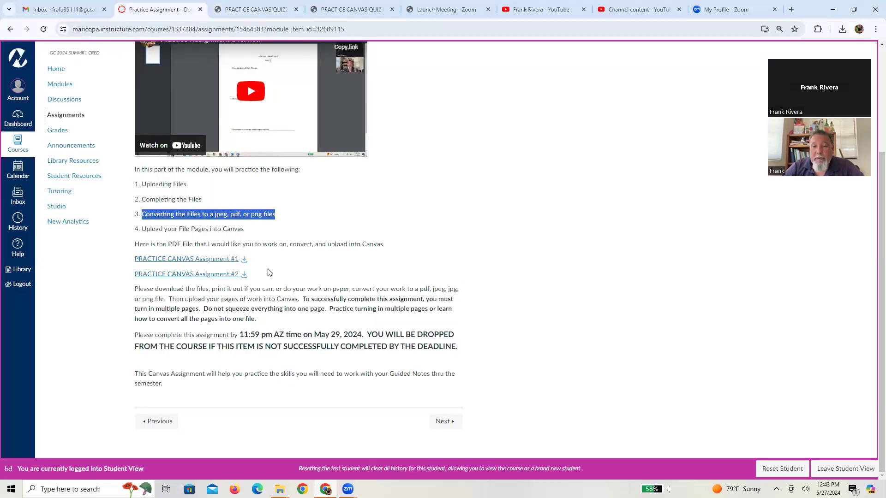
scroll(269, 273, up, 3)
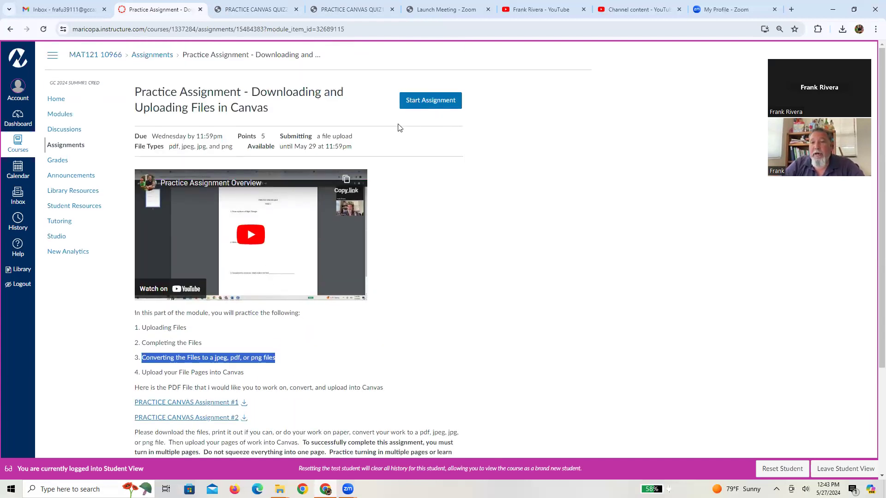
click(429, 110)
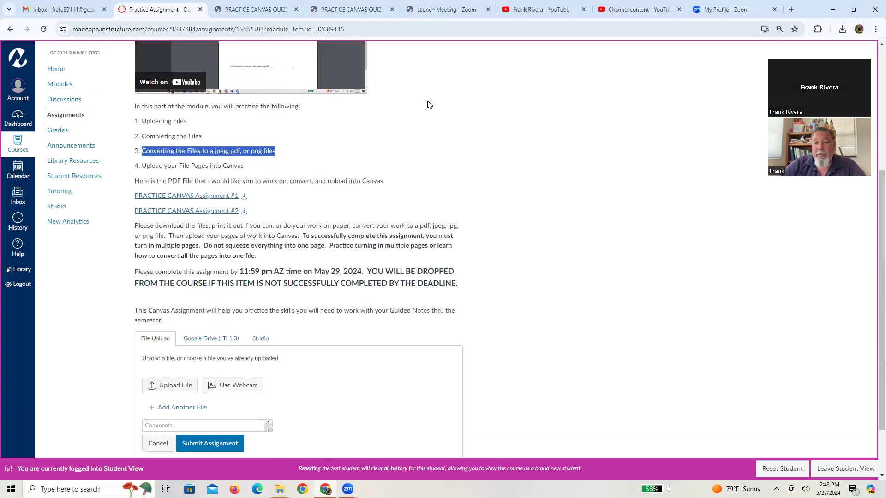
scroll(429, 105, down, 2)
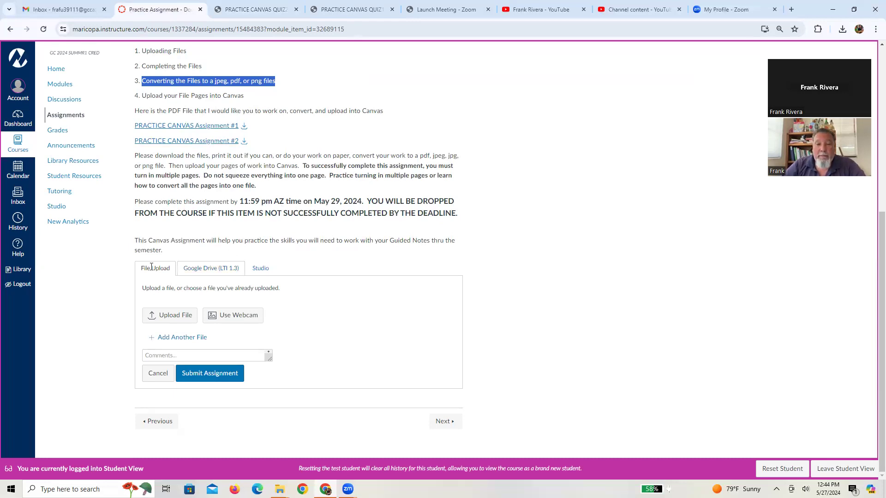
click(208, 270)
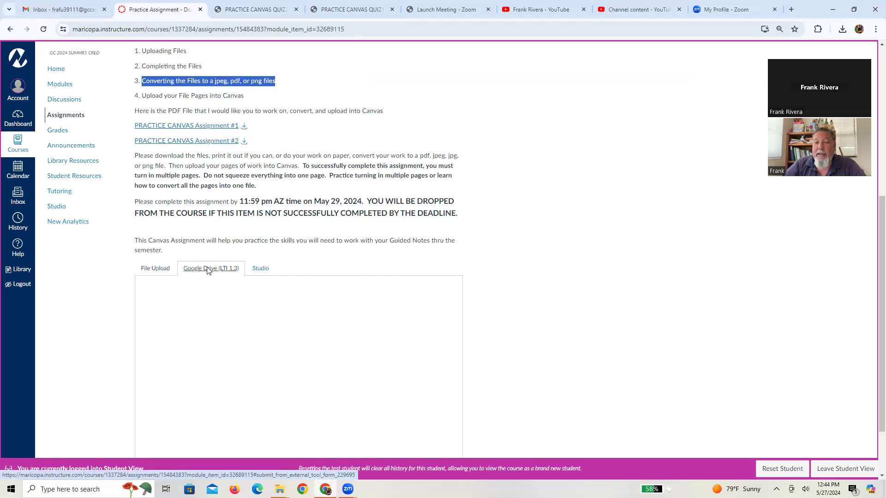
click(260, 271)
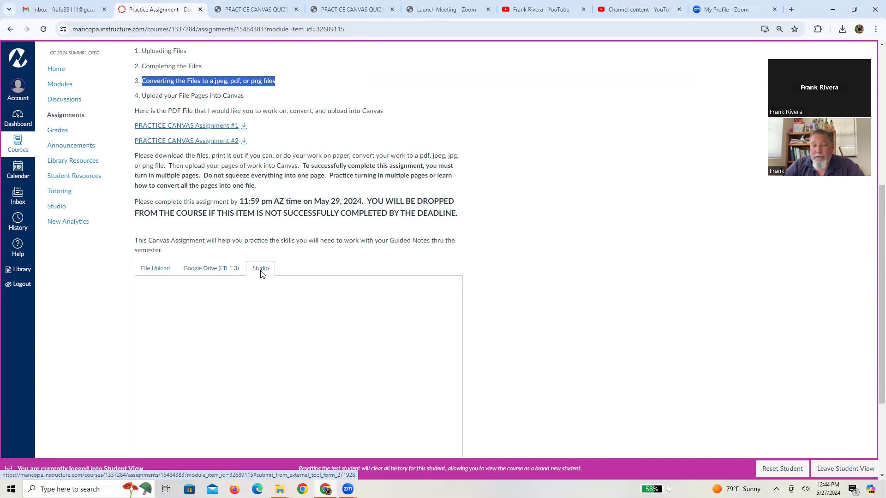
click(165, 272)
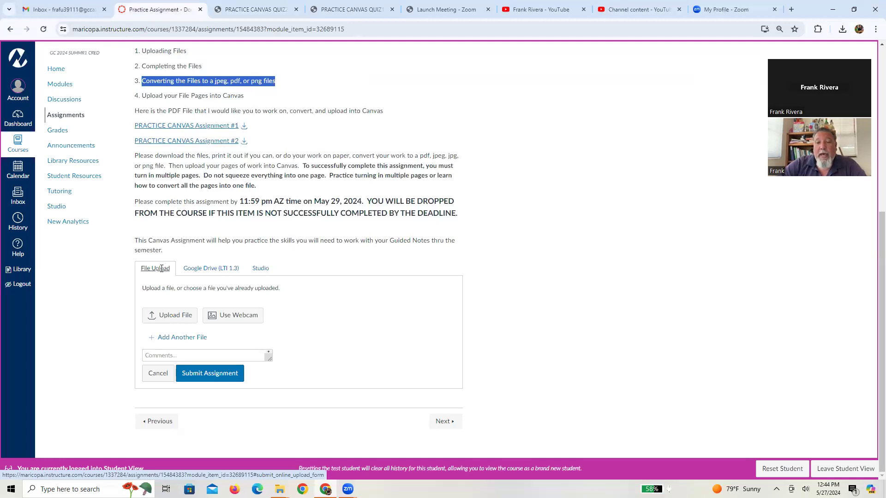
Upload Practice Canvas 1.pdf as the submission's first file.
click(170, 318)
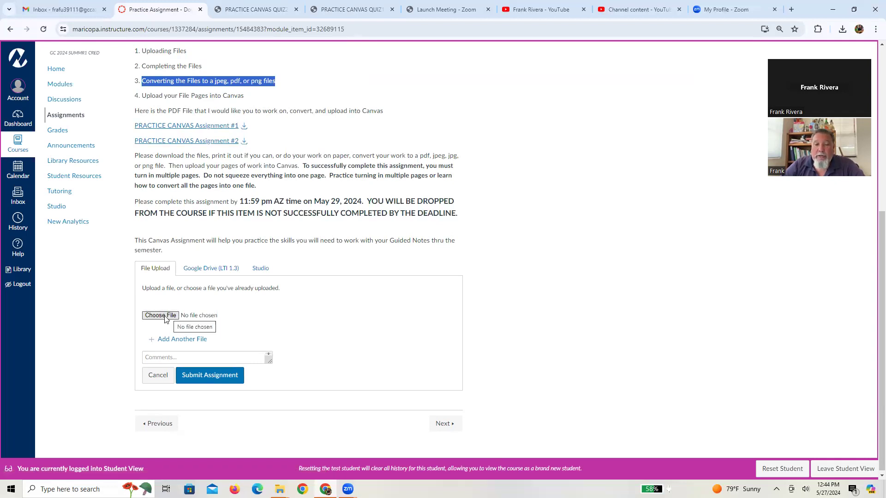
click(166, 317)
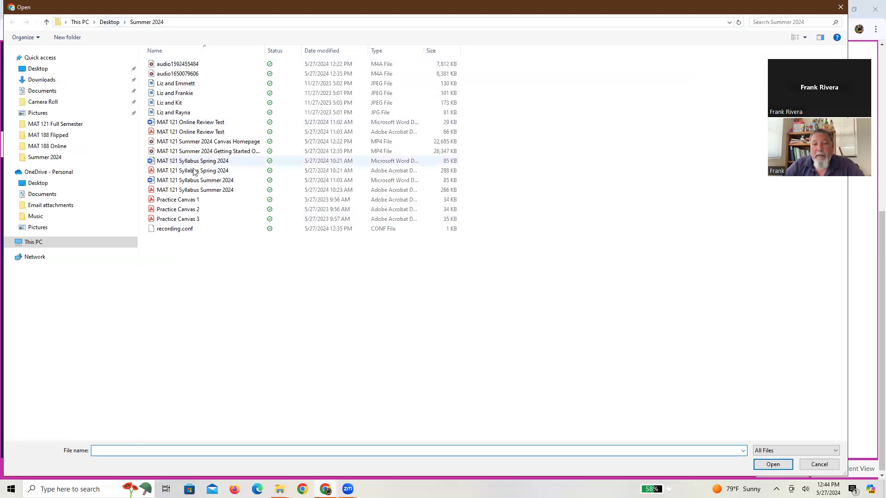
double_click(204, 200)
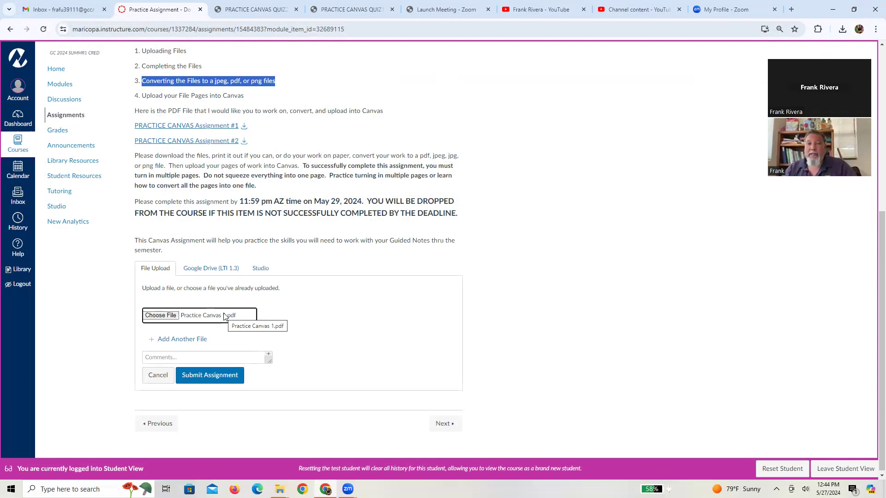
Add a second file slot and attach Practice Canvas 2.pdf.
click(194, 339)
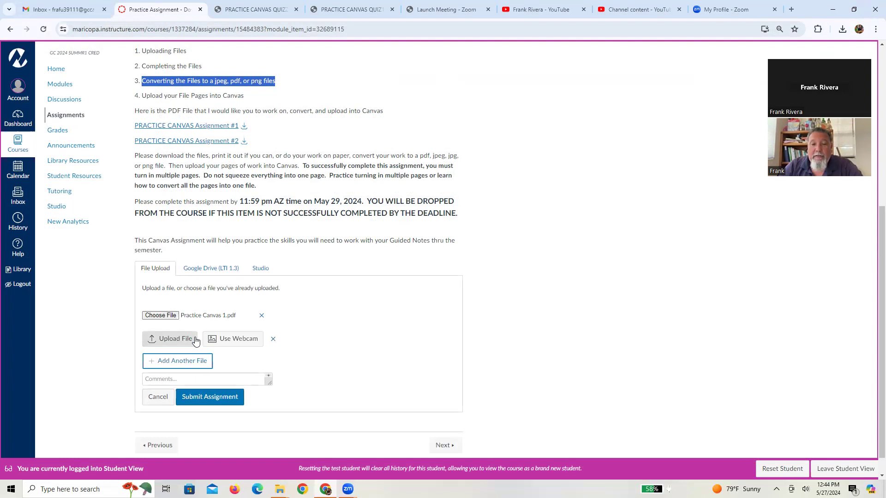
click(171, 340)
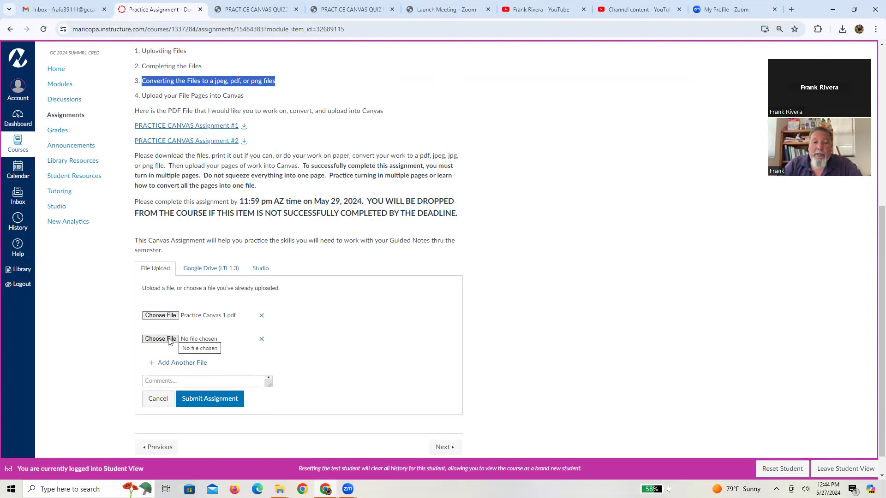
click(170, 340)
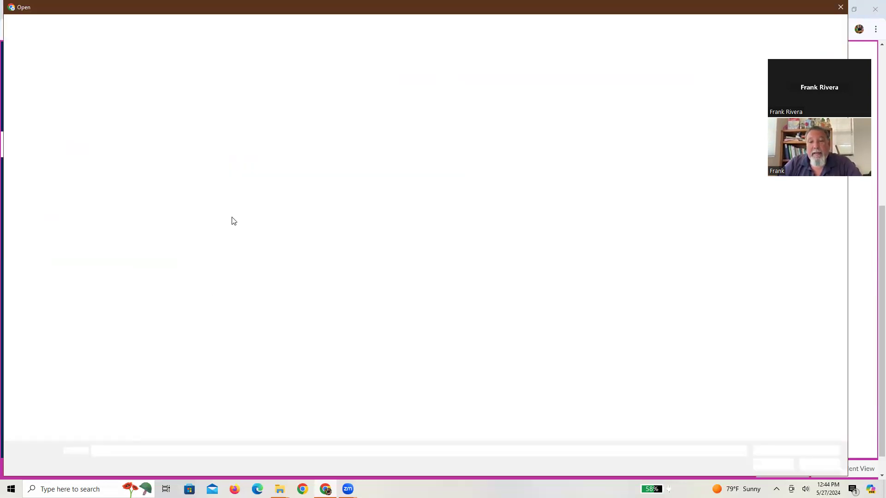
click(215, 210)
double_click(214, 209)
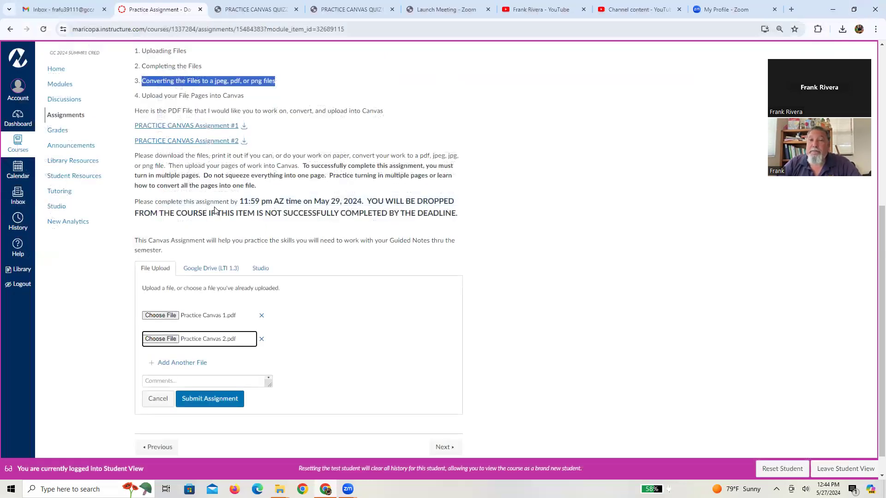
Add a third file slot and attach Practice Canvas 3.pdf.
click(188, 364)
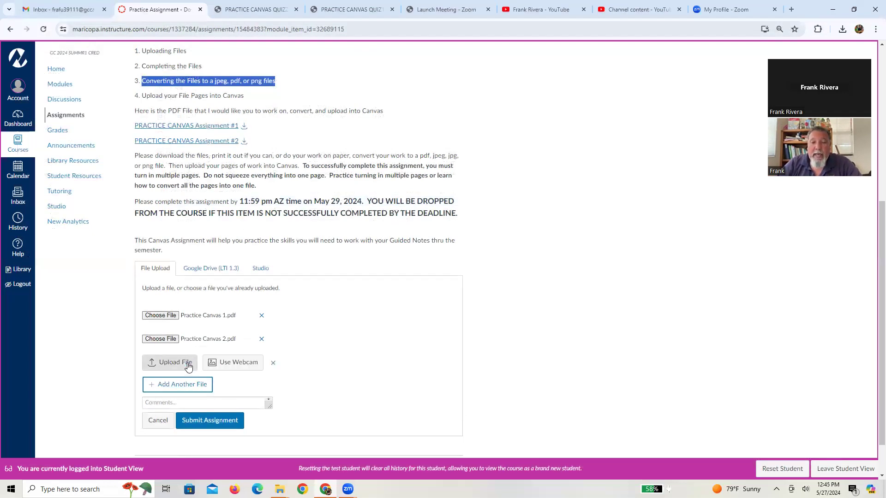
click(171, 364)
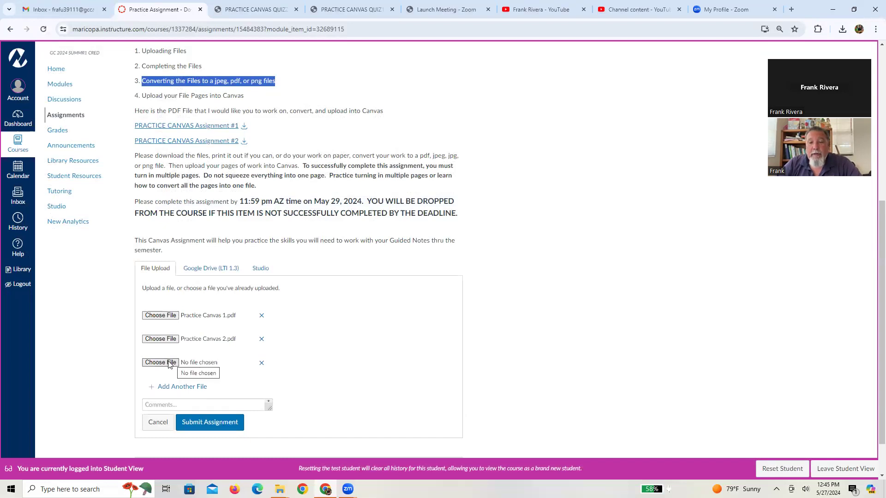
click(170, 363)
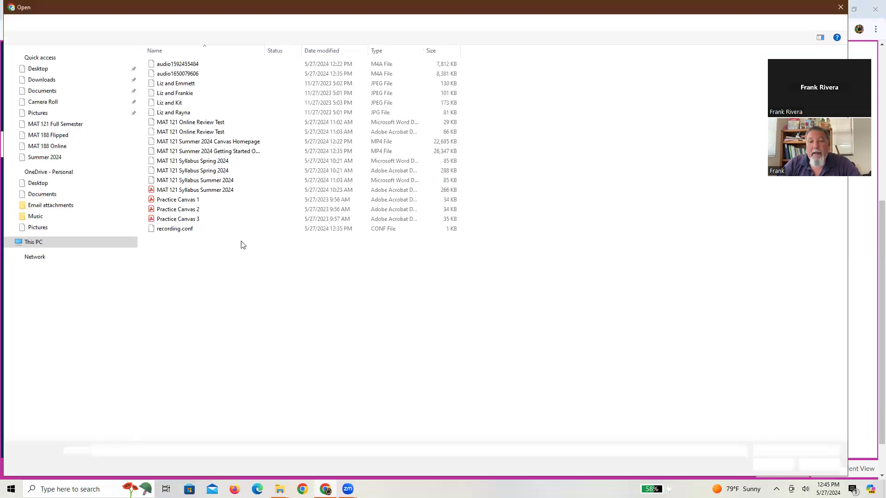
double_click(209, 220)
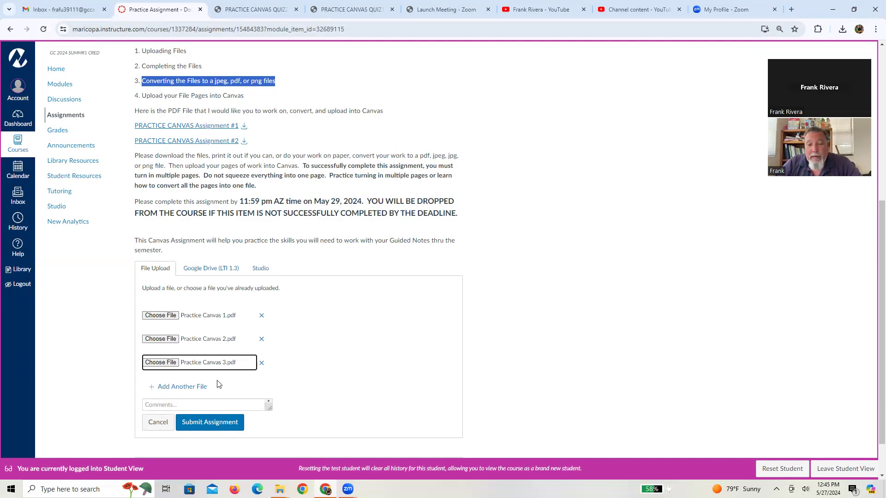
Submit the assignment with Practice Canvas 1, 2 and 3.pdf attached.
click(209, 422)
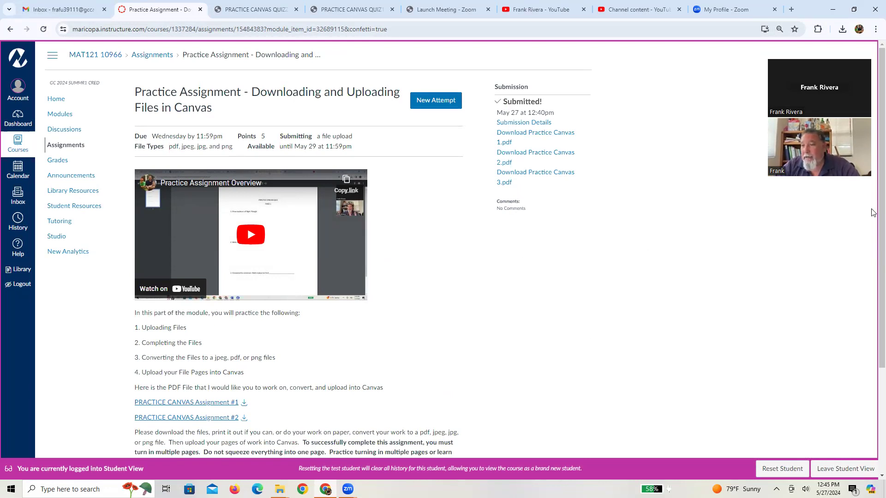
On the Submission Details page, post a short comment saying the assignment is done.
click(528, 122)
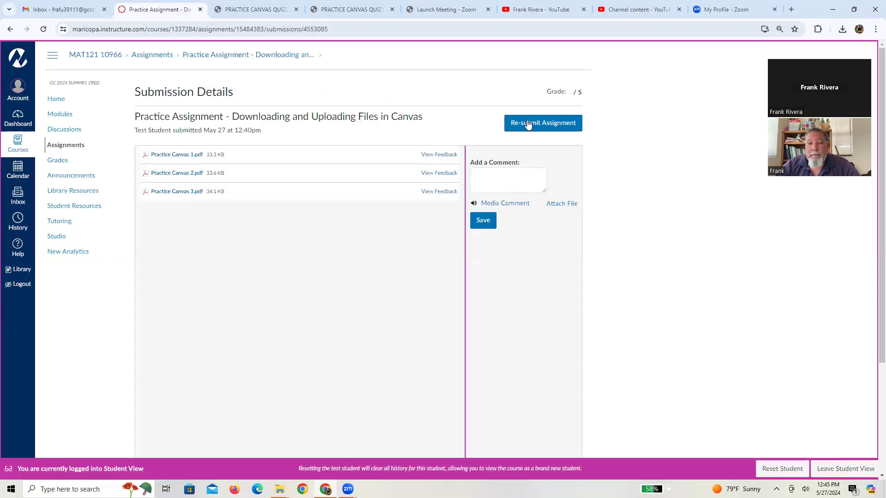
click(494, 183)
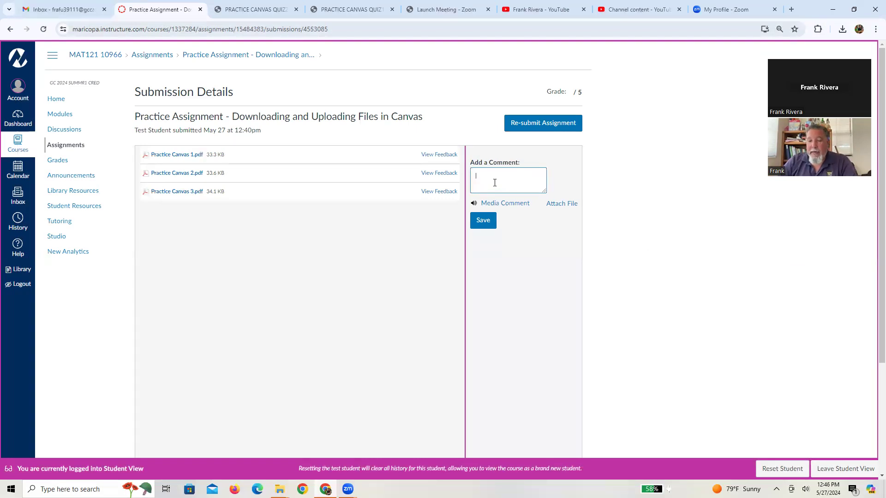
text(Frank I did it!)
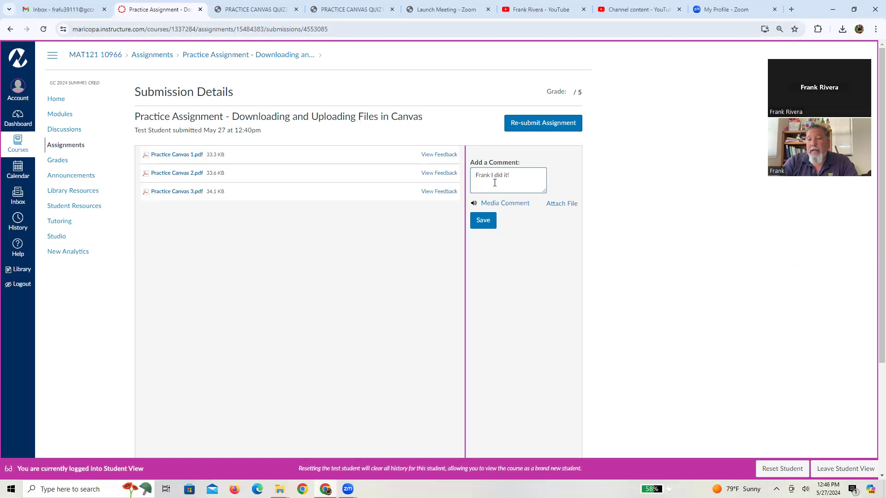
key(Return)
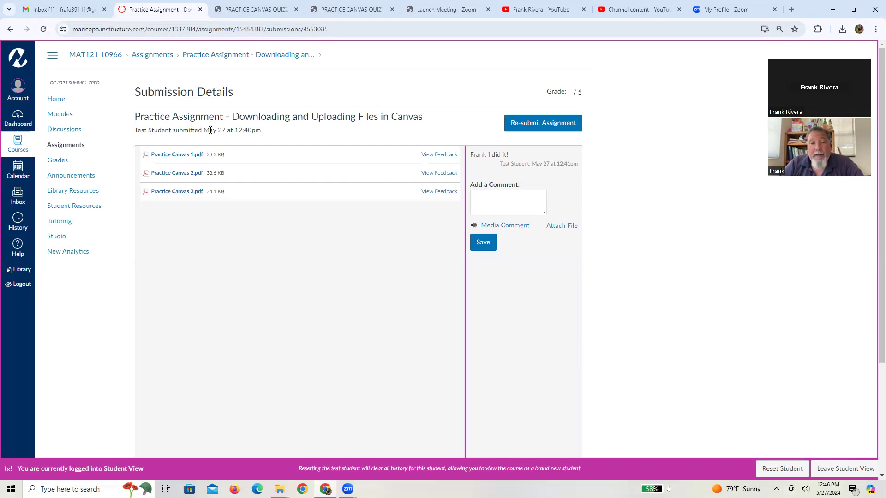
Reopen Practice Assignment from Modules and highlight the bold sentences about turning in multiple pages.
click(60, 114)
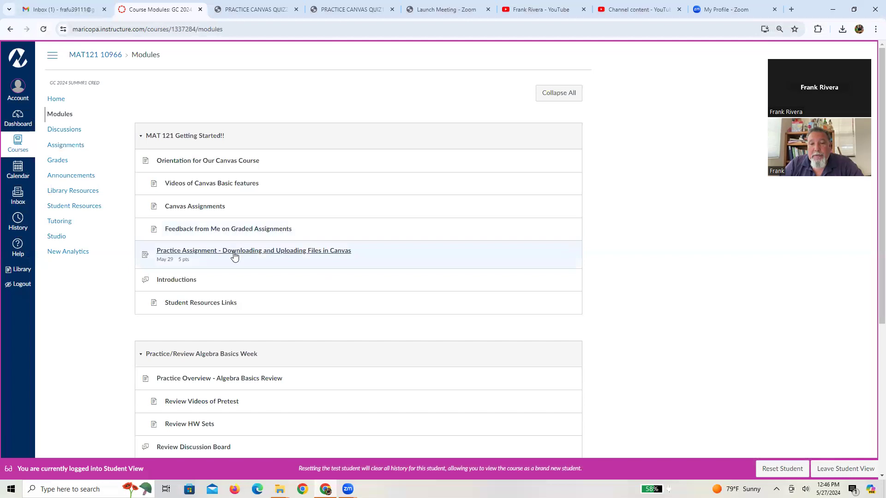
click(235, 255)
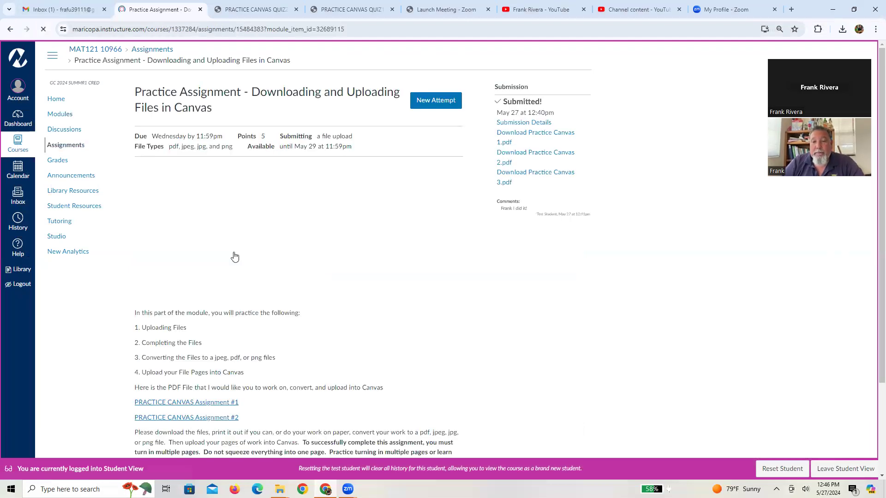
scroll(235, 257, down, 3)
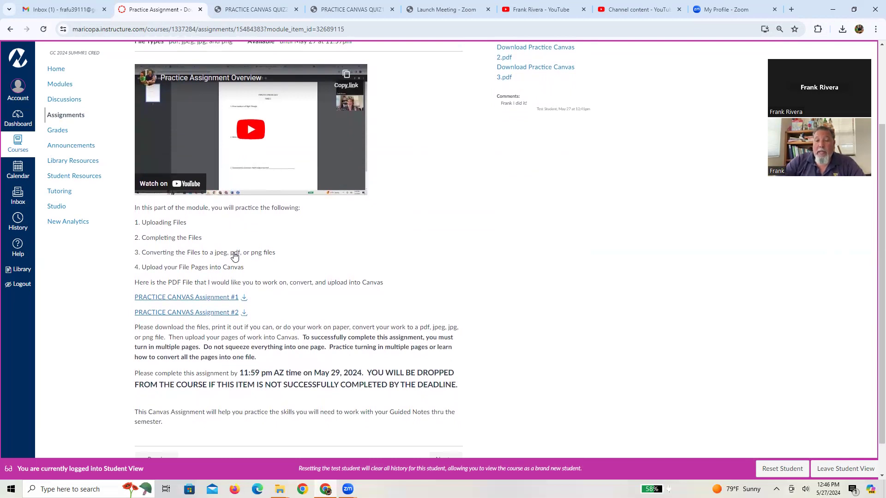
scroll(234, 257, down, 1)
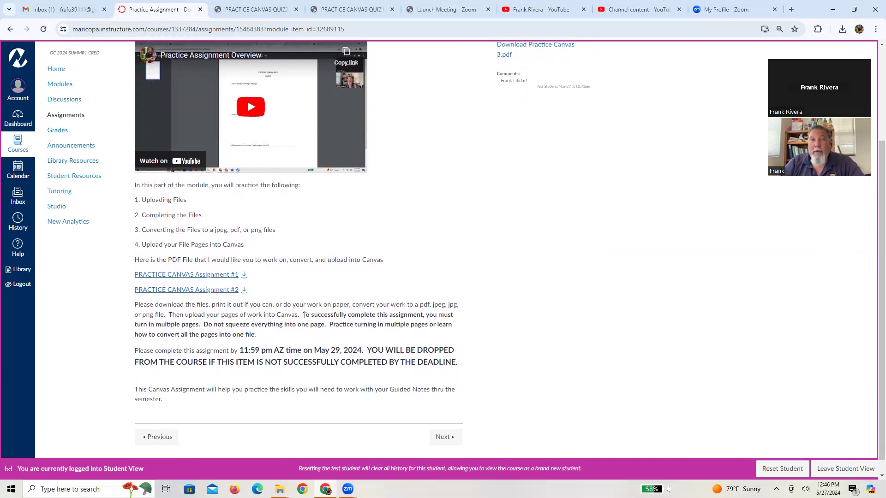
drag(303, 315, 369, 335)
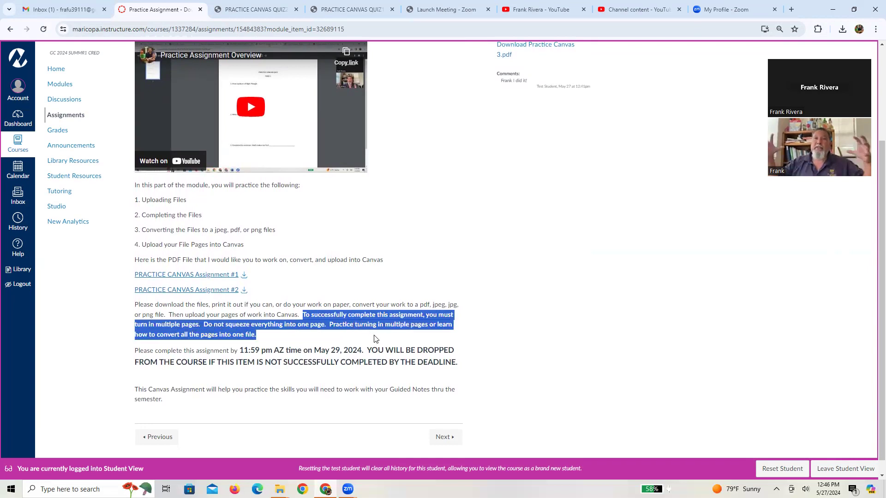